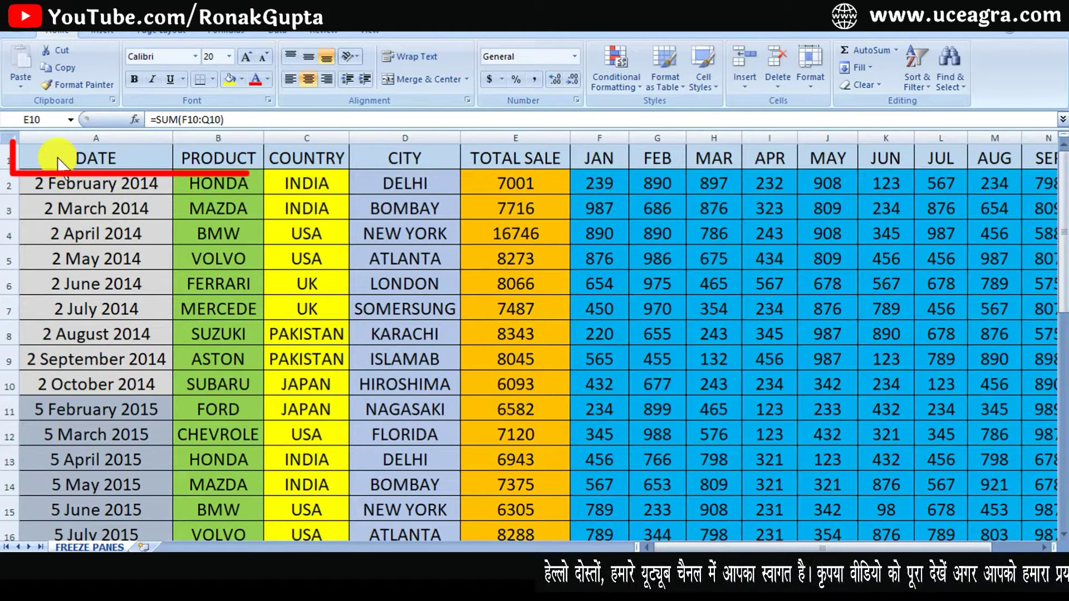
# Select the header row and the NAGASAKI cell, then scroll to show the header row disappearing.
pyautogui.click(9, 158)
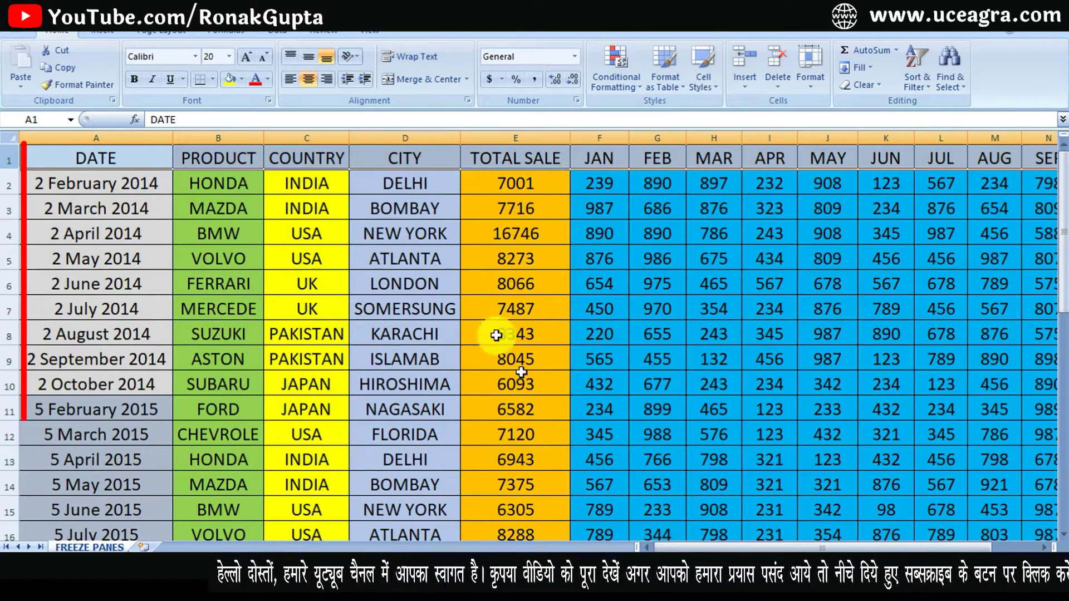
pyautogui.click(377, 399)
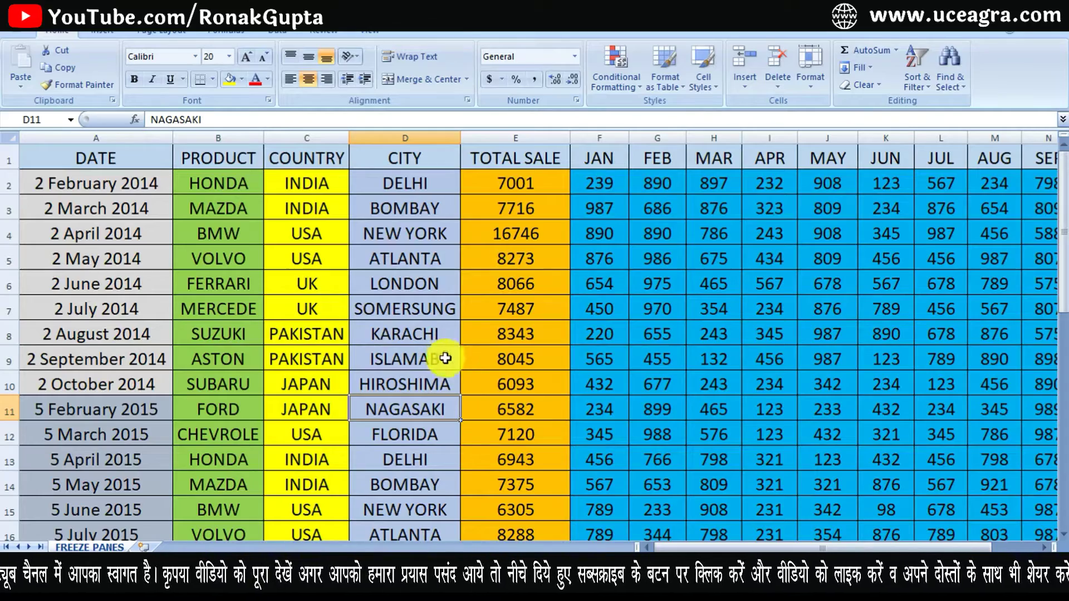
pyautogui.scroll(-1, 443, 370)
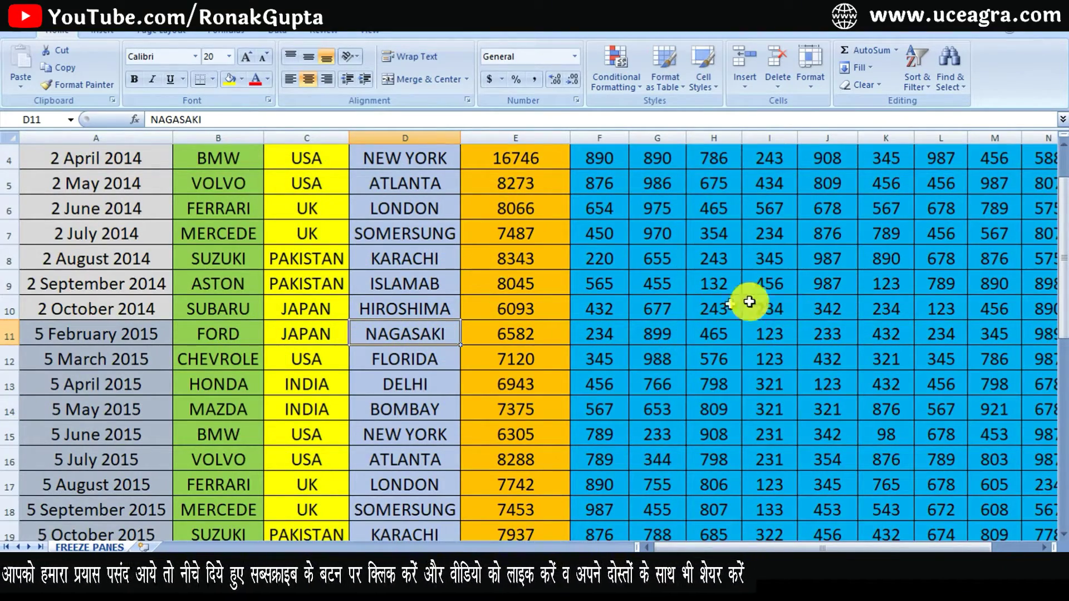
pyautogui.scroll(1, 746, 350)
# Move along row 11 to the JAPAN cell and bring up the View ribbon.
pyautogui.press('Right')
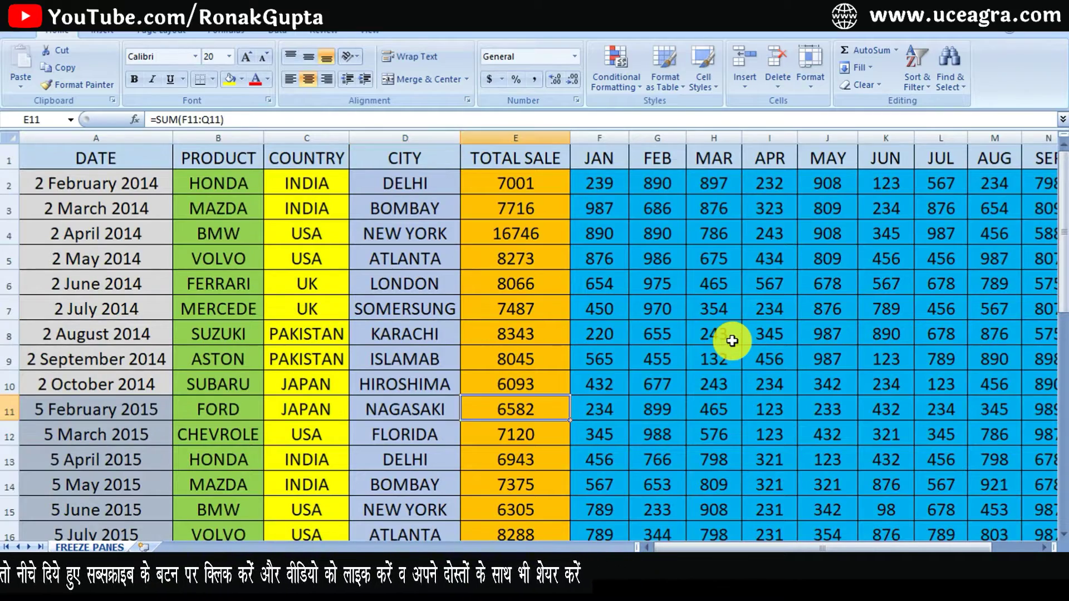
pyautogui.press('Right')
pyautogui.press('Right')
pyautogui.press('Right')
pyautogui.press('Right')
pyautogui.press('Right')
pyautogui.press('Right')
pyautogui.press('Right')
pyautogui.press('Right')
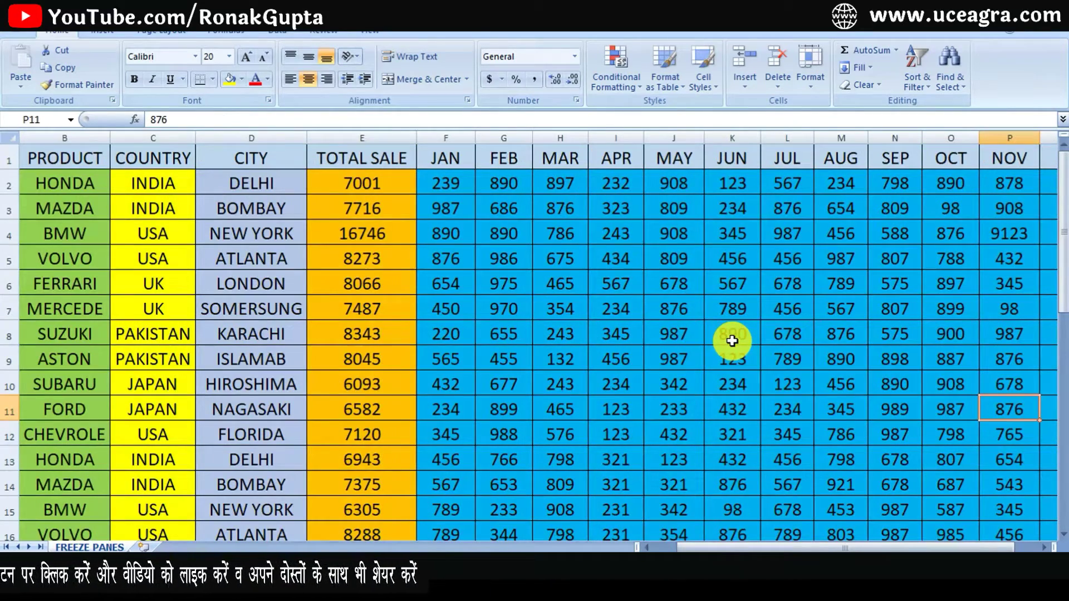
pyautogui.press('Left')
pyautogui.press('Left')
pyautogui.press('Left')
pyautogui.press('Left')
pyautogui.press('Left')
pyautogui.press('Left')
pyautogui.press('Left')
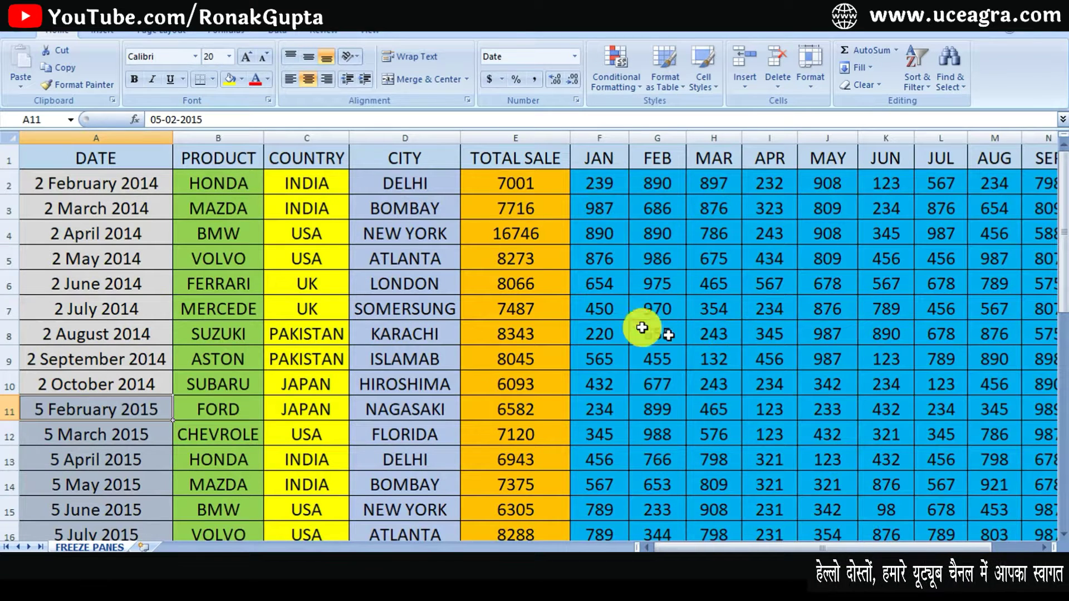
pyautogui.click(346, 400)
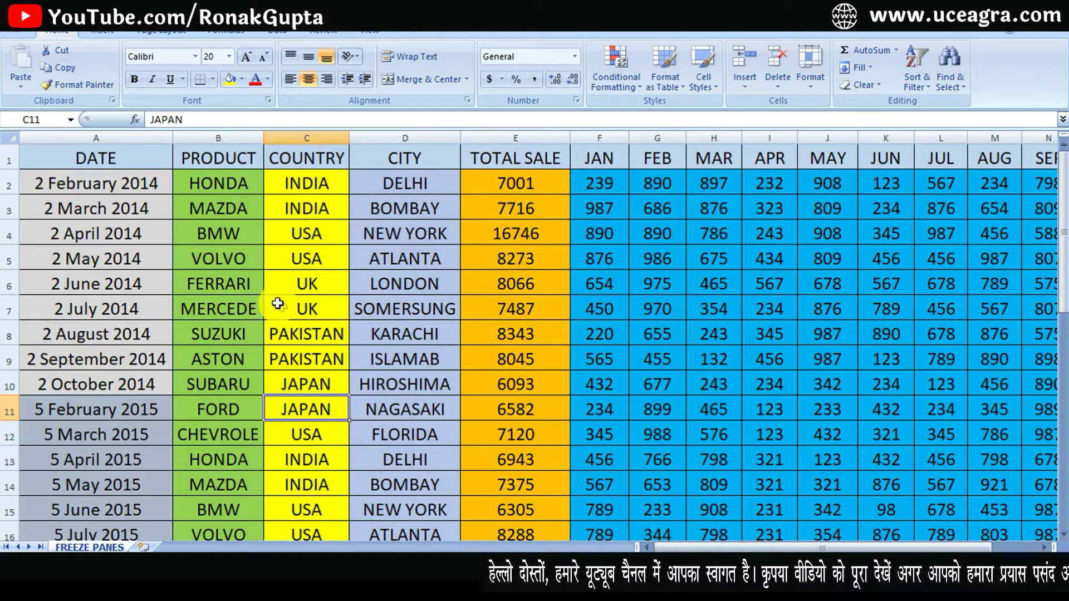
pyautogui.click(369, 31)
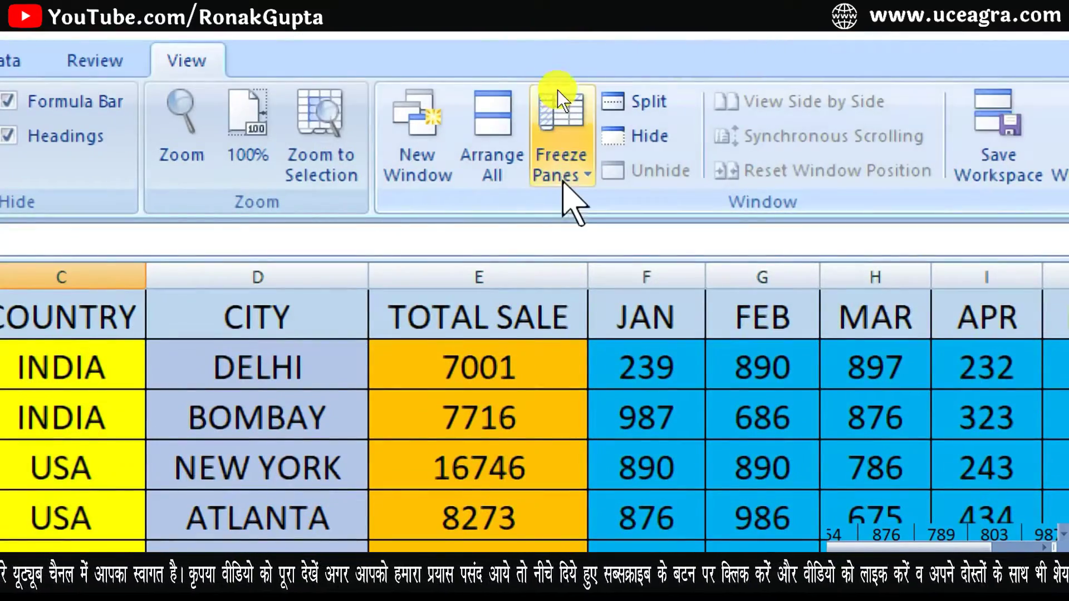
pyautogui.click(557, 87)
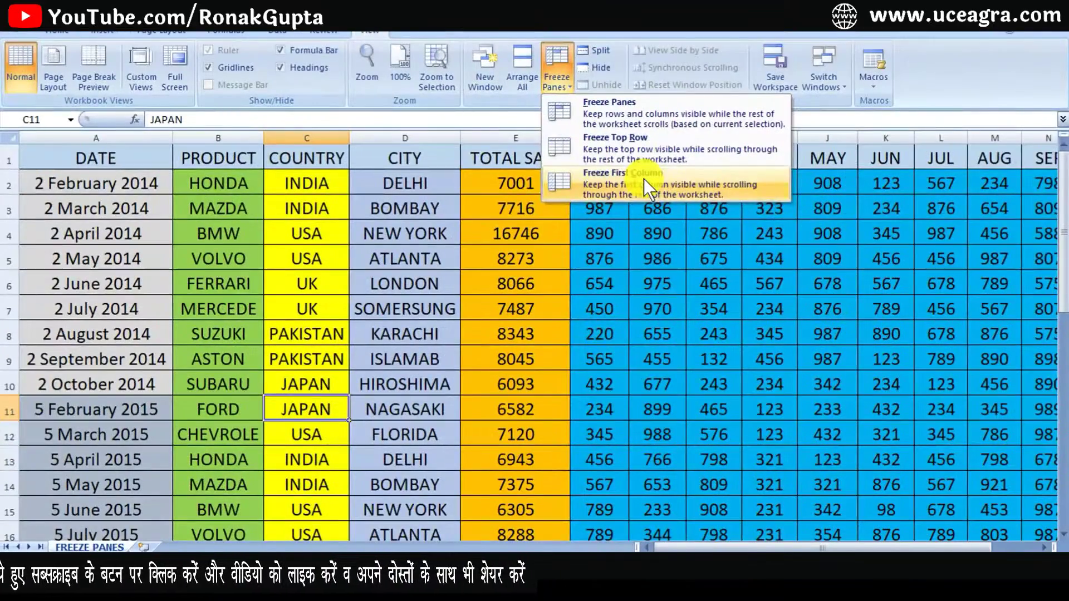
pyautogui.click(585, 335)
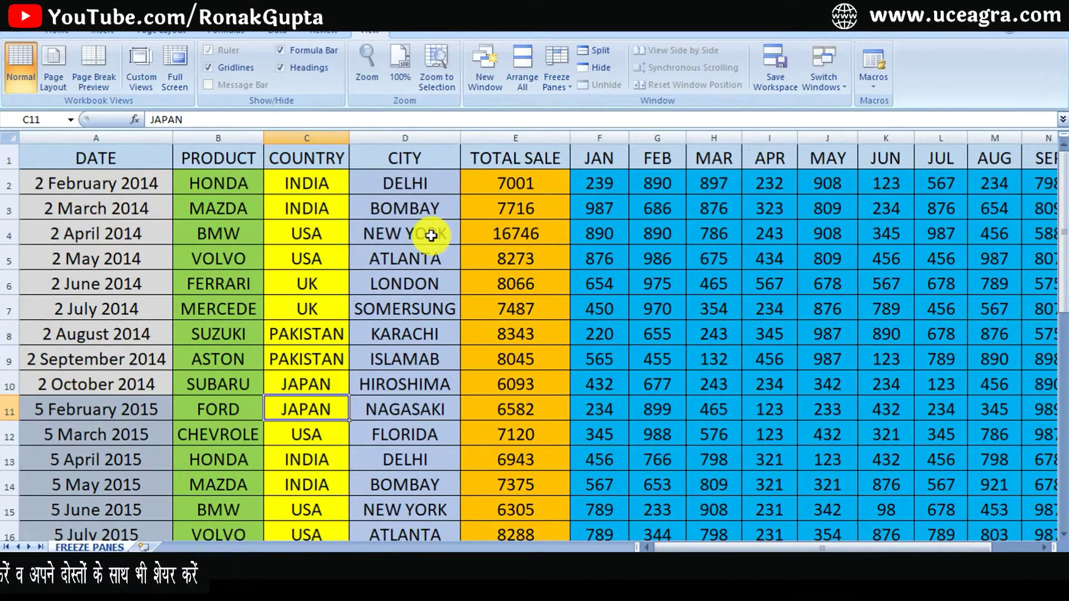
# Freeze the header row with Freeze Panes > Freeze Top Row.
pyautogui.click(2, 161)
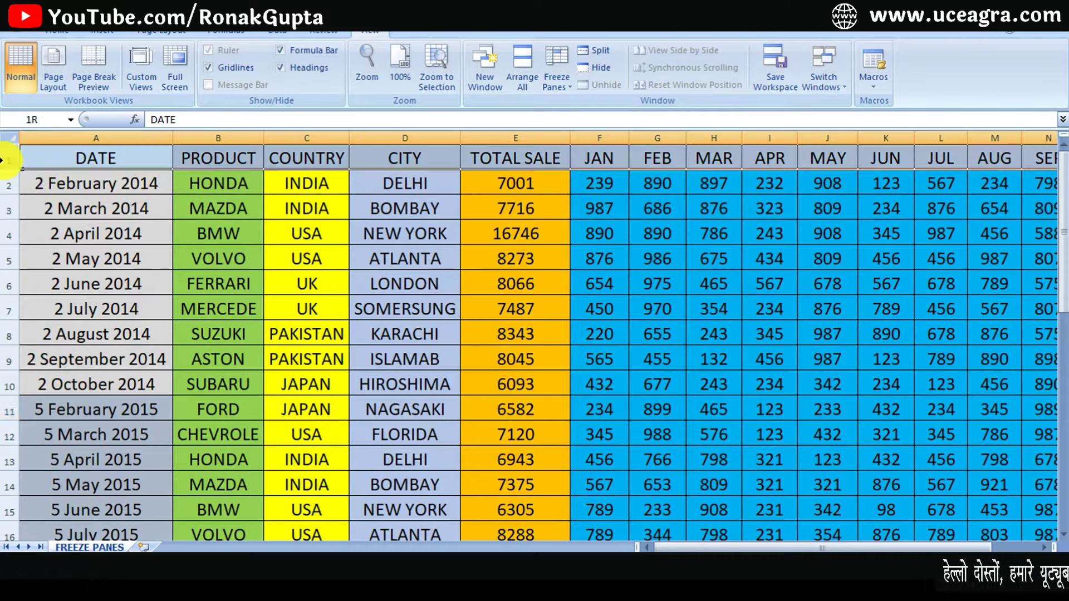
pyautogui.click(552, 87)
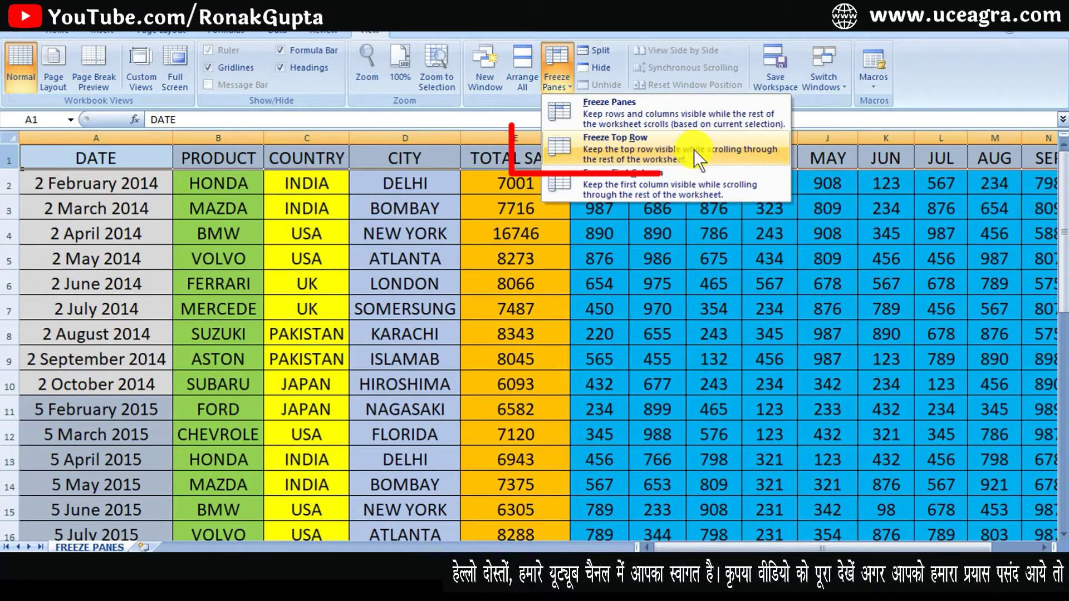
pyautogui.click(694, 149)
# Scroll down and back up from the ISLAMAB cell to confirm the headings stay visible.
pyautogui.click(369, 346)
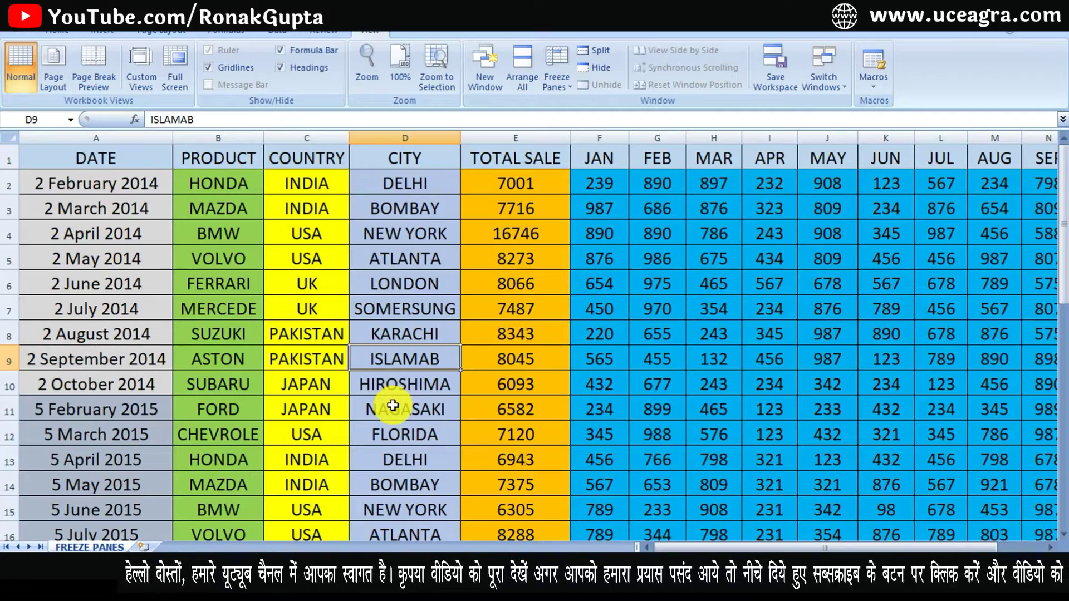
pyautogui.scroll(-1, 392, 397)
pyautogui.scroll(-3, 393, 407)
pyautogui.scroll(-9, 394, 414)
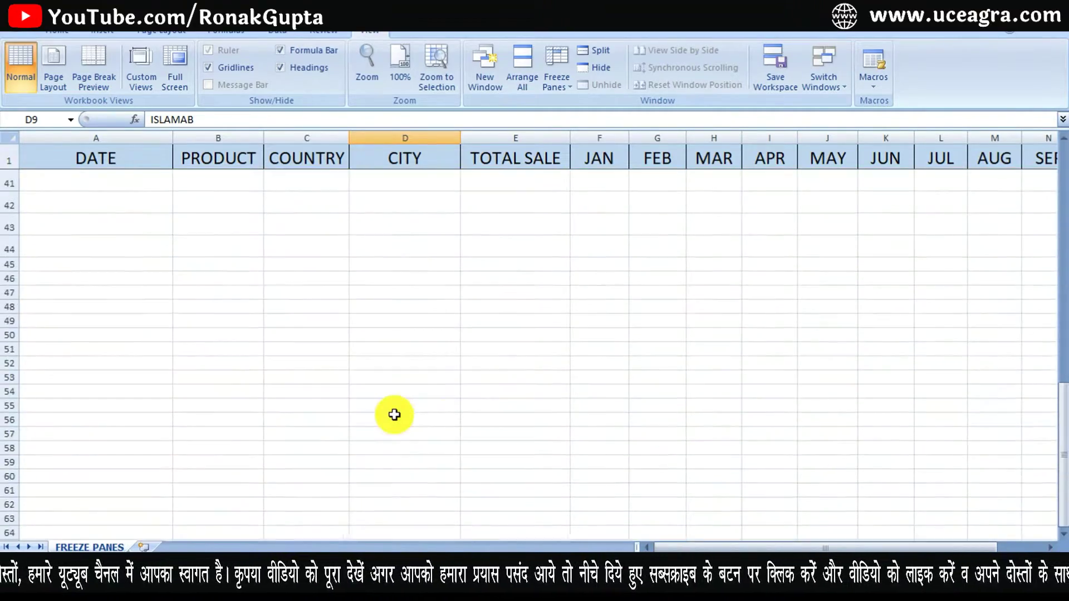
pyautogui.scroll(4, 394, 414)
pyautogui.scroll(8, 394, 415)
pyautogui.scroll(1, 394, 414)
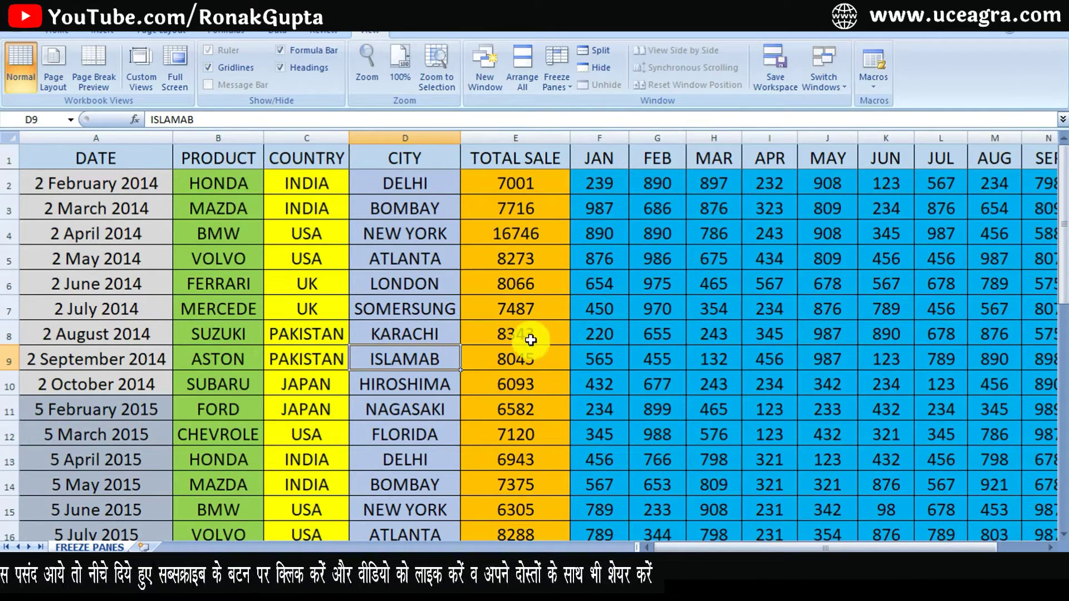
pyautogui.click(557, 82)
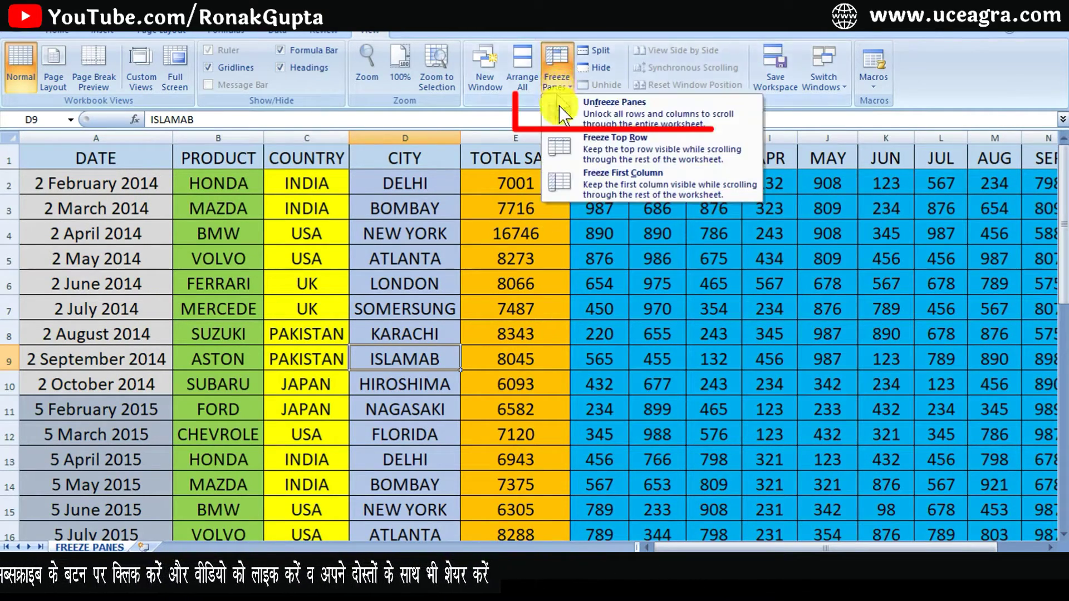
pyautogui.click(652, 126)
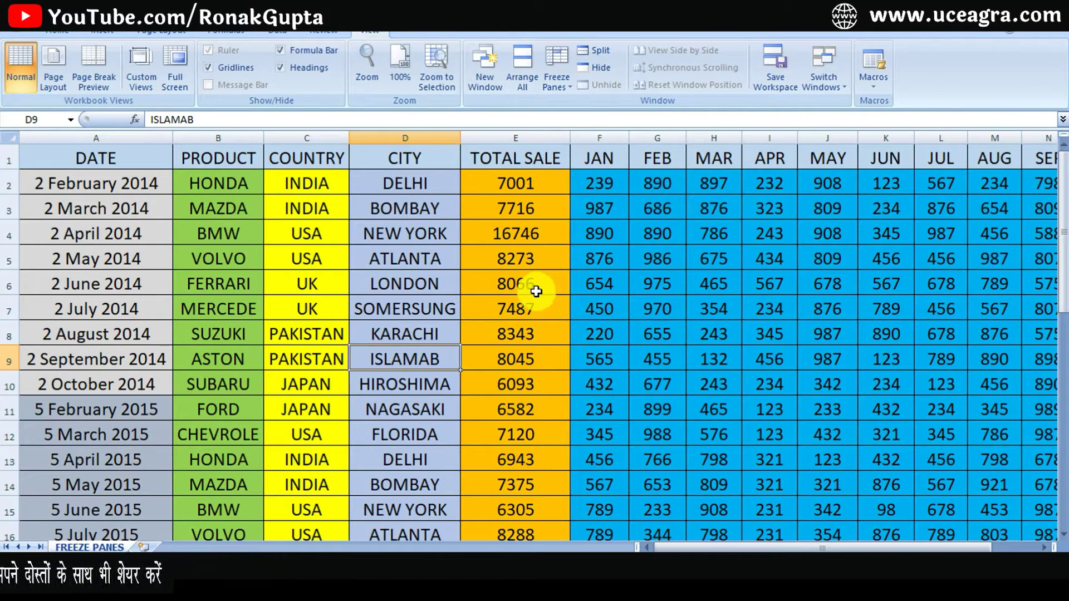
pyautogui.press('Down')
pyautogui.press('Down')
pyautogui.press('Down')
pyautogui.press('Down')
pyautogui.press('Down')
pyautogui.press('Down')
pyautogui.press('Down')
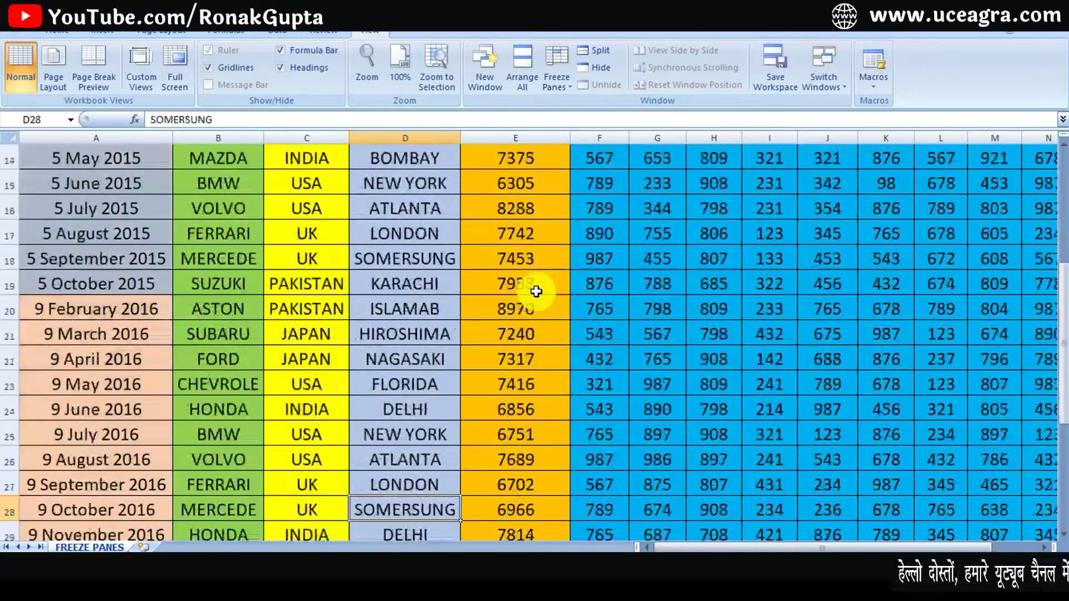
pyautogui.press('Down')
pyautogui.press('Down')
pyautogui.press('Down')
pyautogui.press('Down')
pyautogui.press('Down')
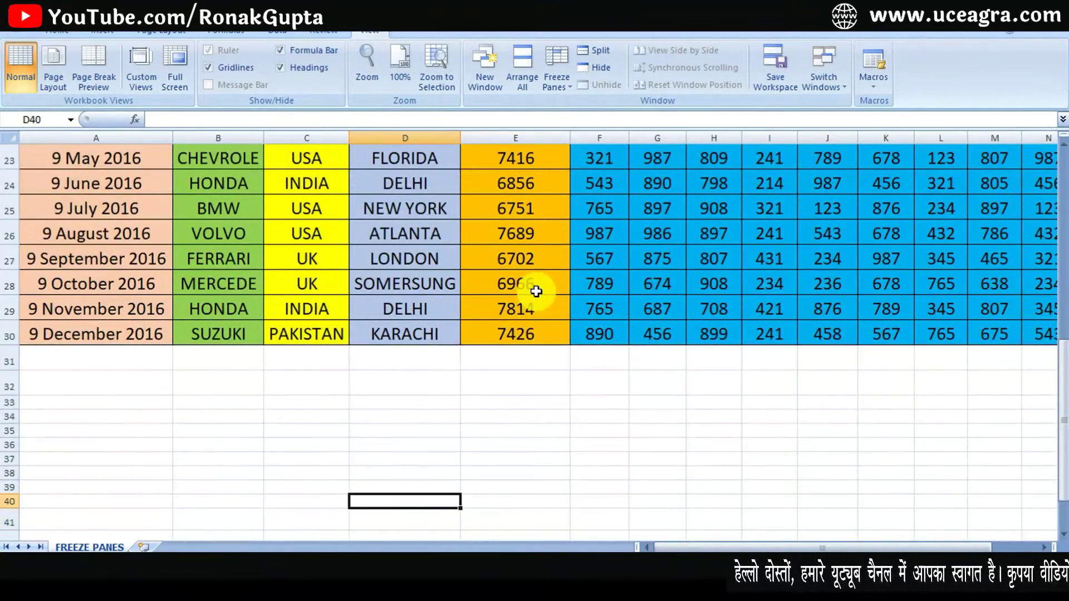
pyautogui.press('Up')
pyautogui.press('Up')
pyautogui.press('Up')
pyautogui.press('Up')
pyautogui.press('Up')
pyautogui.press('Up')
pyautogui.press('Up')
pyautogui.press('Up')
pyautogui.press('Up')
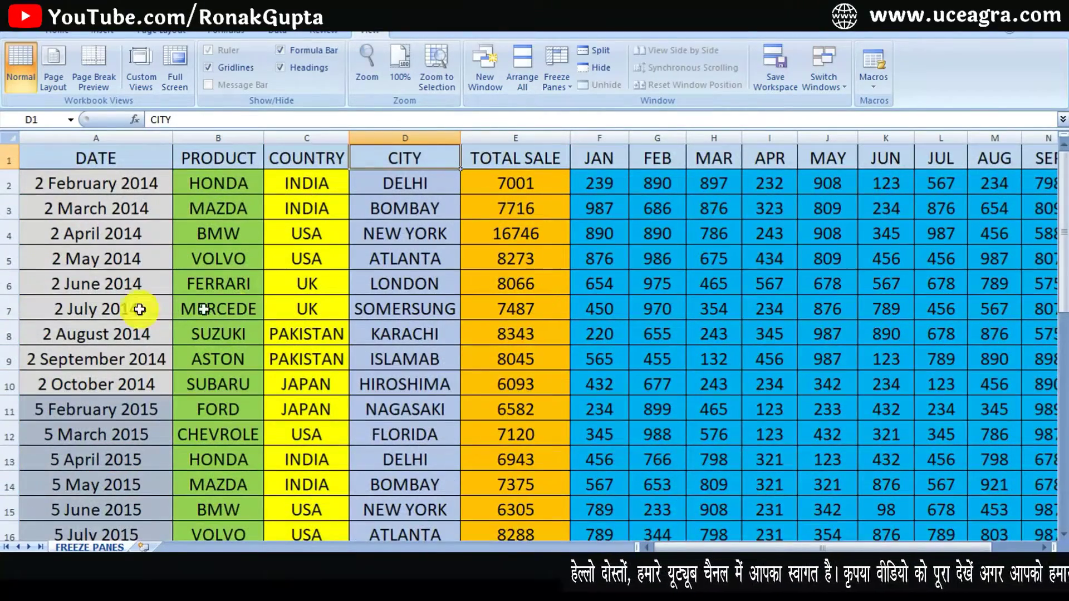
# Freeze the DATE column with Freeze Panes > Freeze First Column.
pyautogui.click(112, 137)
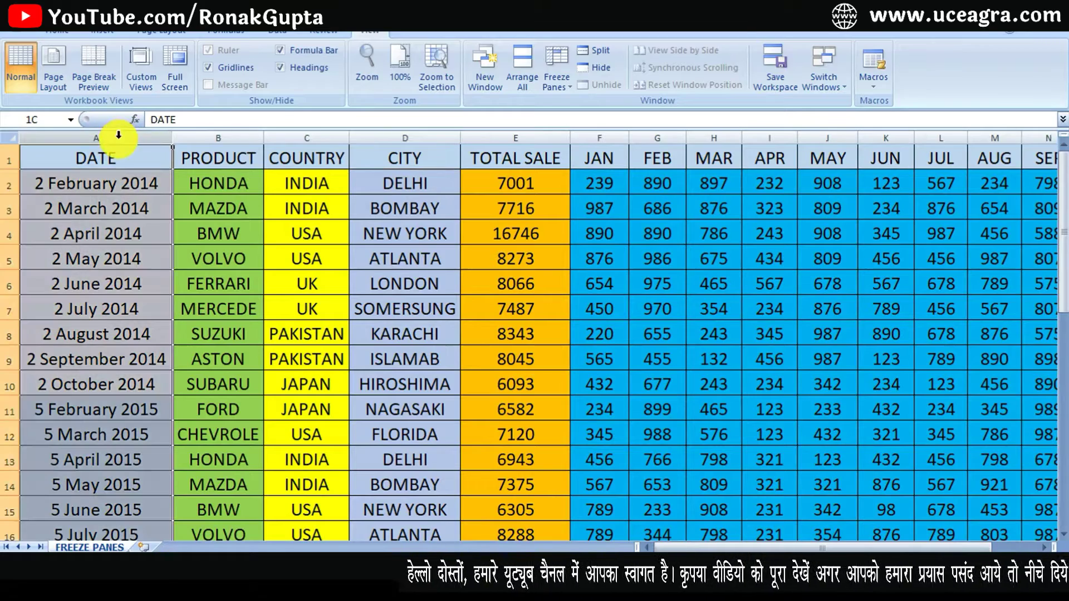
pyautogui.click(559, 89)
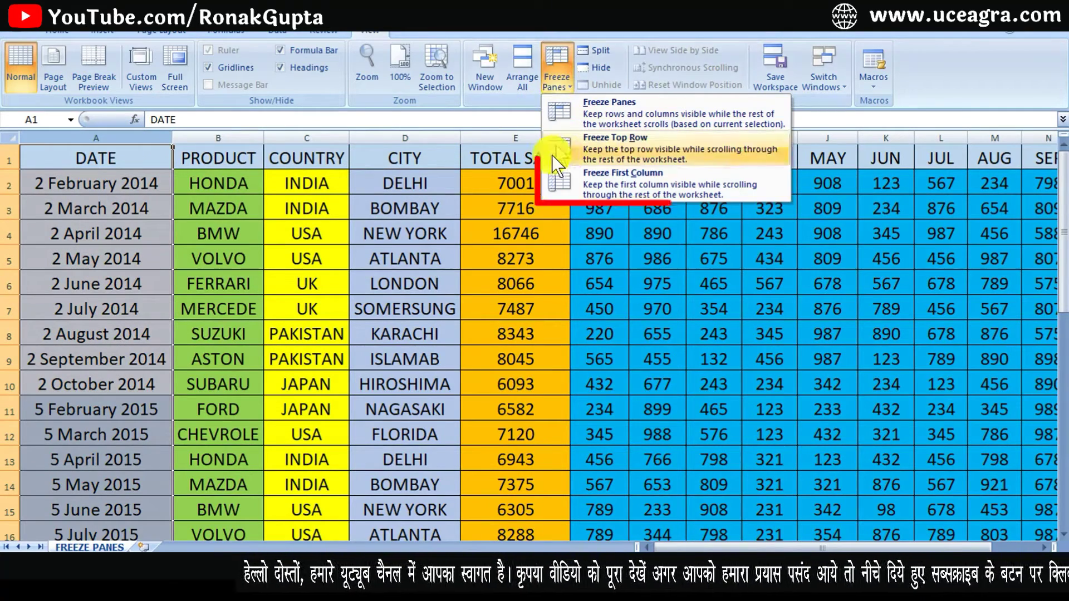
pyautogui.click(677, 190)
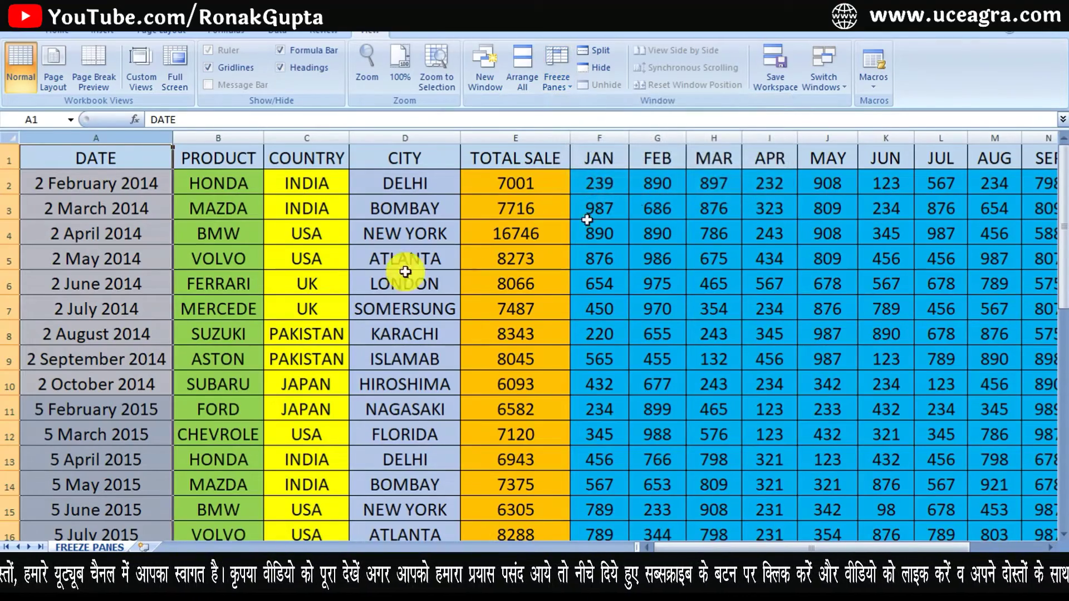
pyautogui.click(356, 259)
# Move right and back left across the columns to confirm DATE stays in view.
pyautogui.press('Right')
pyautogui.press('Right')
pyautogui.press('Right')
pyautogui.press('Right')
pyautogui.press('Right')
pyautogui.press('Right')
pyautogui.press('Right')
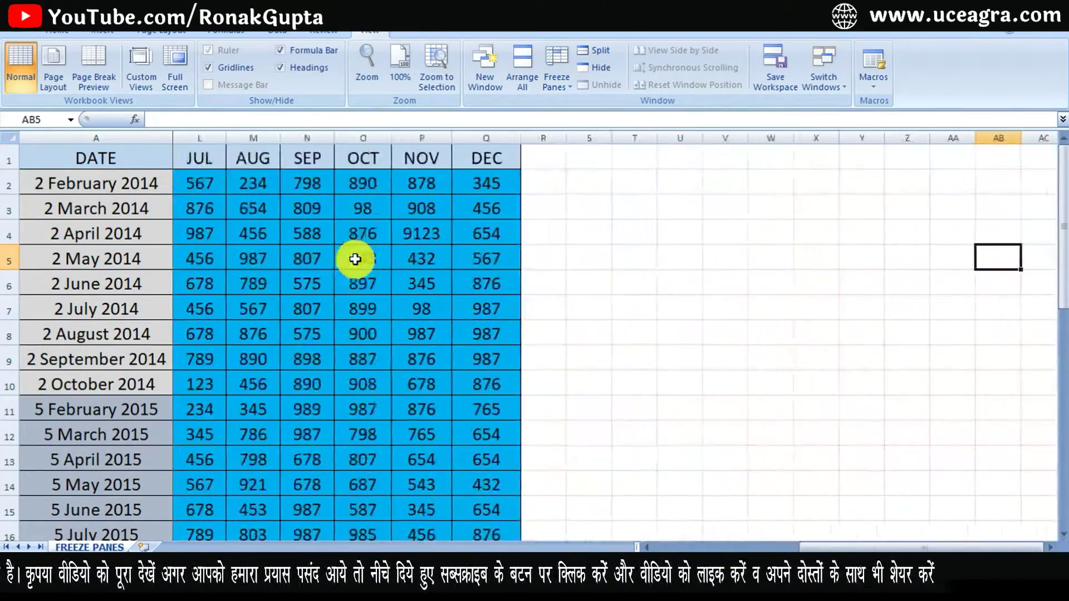
pyautogui.press('Right')
pyautogui.press('Right')
pyautogui.press('Right')
pyautogui.press('Right')
pyautogui.press('Right')
pyautogui.press('Right')
pyautogui.press('Left')
pyautogui.press('Left')
pyautogui.press('Left')
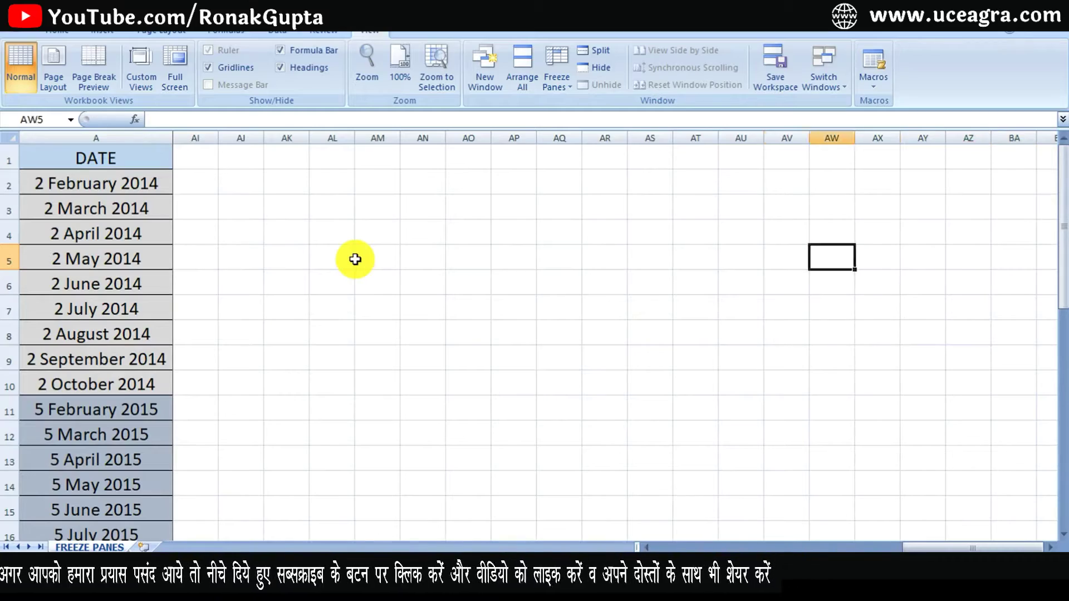
pyautogui.press('Left')
pyautogui.press('Left')
pyautogui.press('Left')
pyautogui.press('Left')
pyautogui.press('Left')
pyautogui.press('Left')
pyautogui.press('Left')
pyautogui.press('Left')
pyautogui.press('Left')
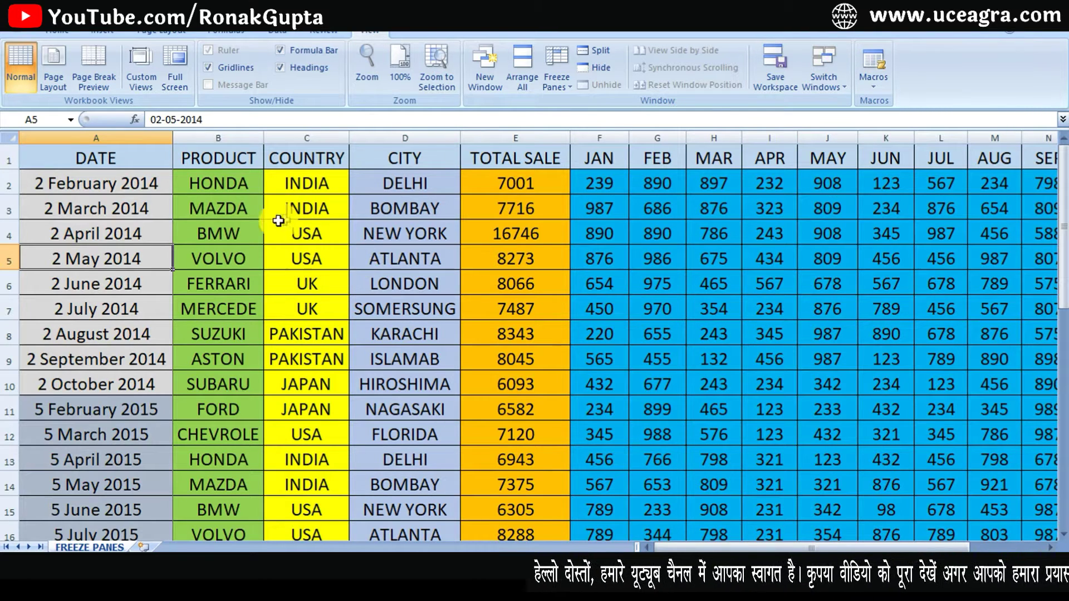
# Highlight the header row and DATE column, then select cell B2 as the freeze point.
pyautogui.click(5, 161)
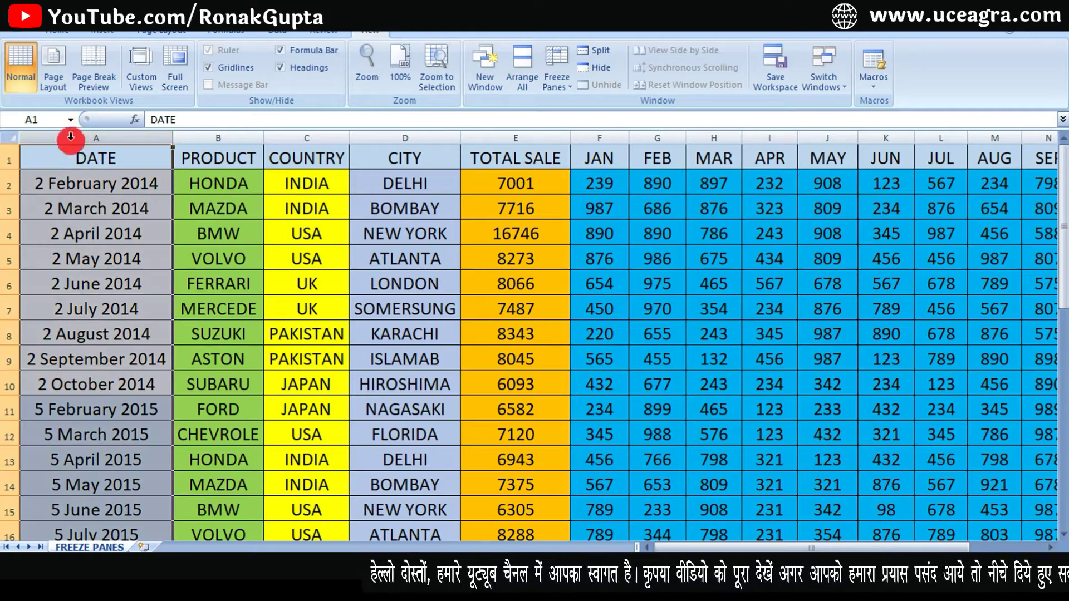
pyautogui.click(5, 162)
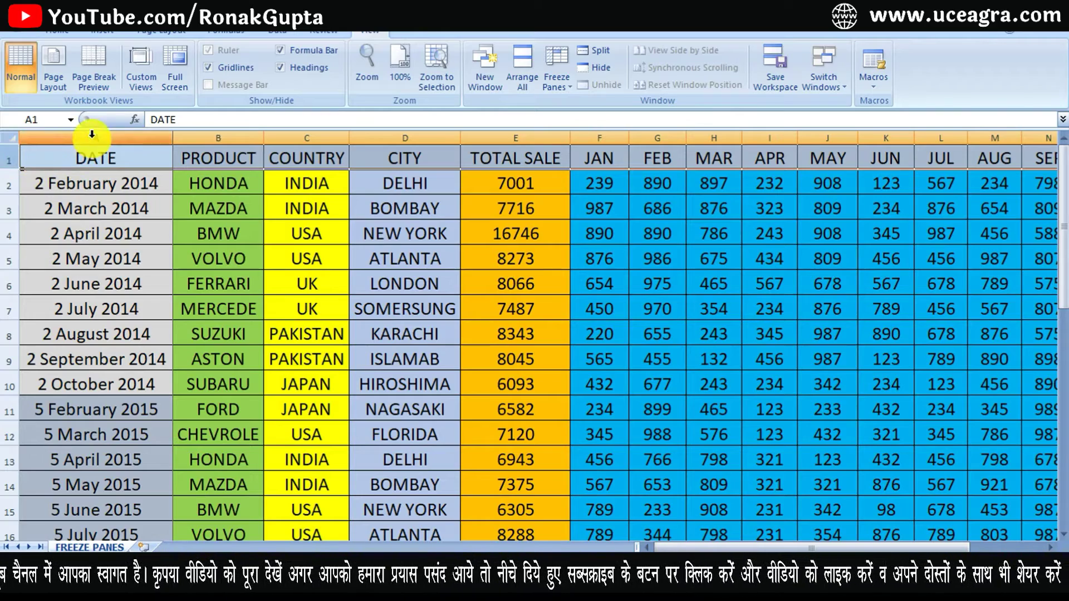
pyautogui.click(220, 172)
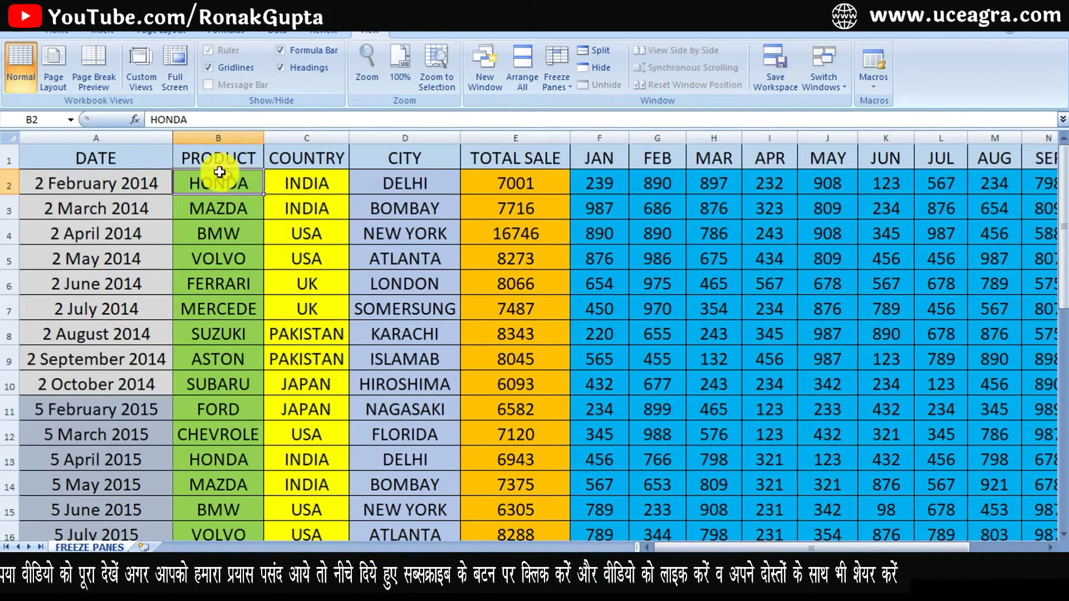
pyautogui.click(9, 160)
pyautogui.click(114, 137)
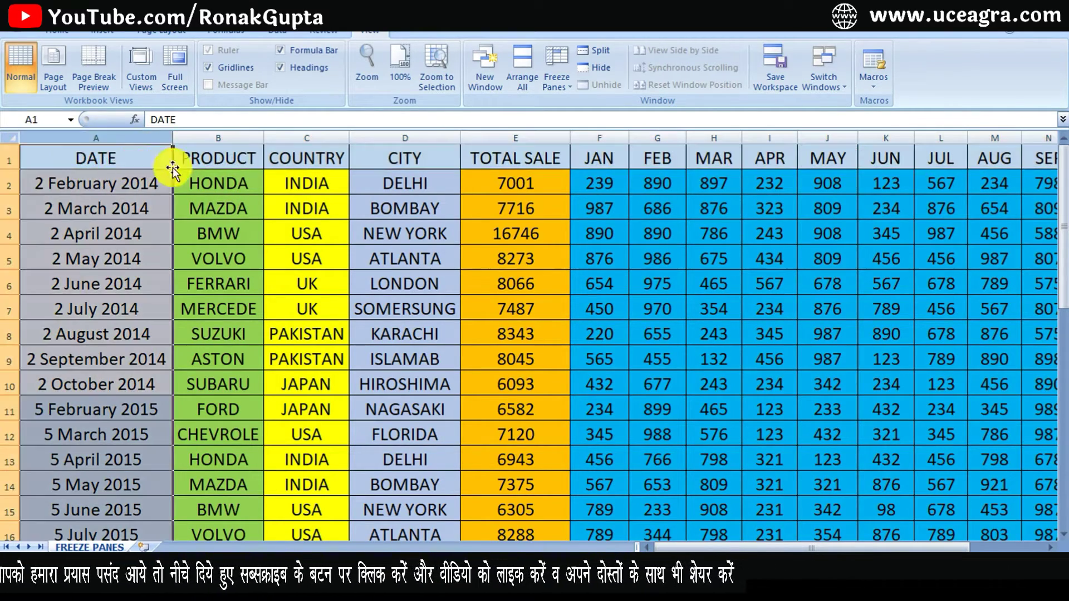
pyautogui.click(192, 183)
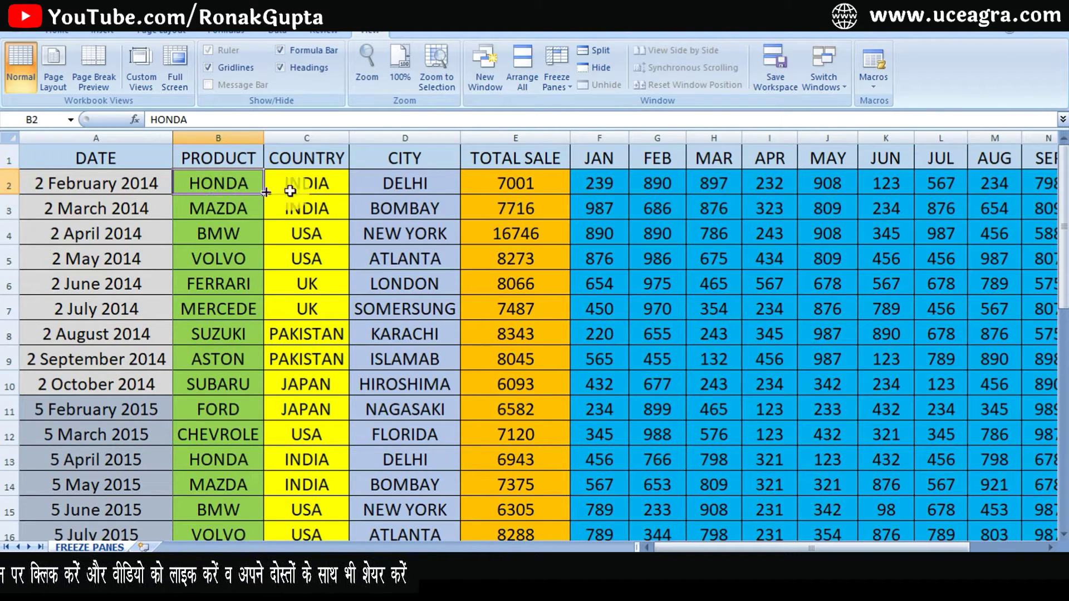
# Remove the first-column freeze and apply Freeze Panes at B2.
pyautogui.click(568, 75)
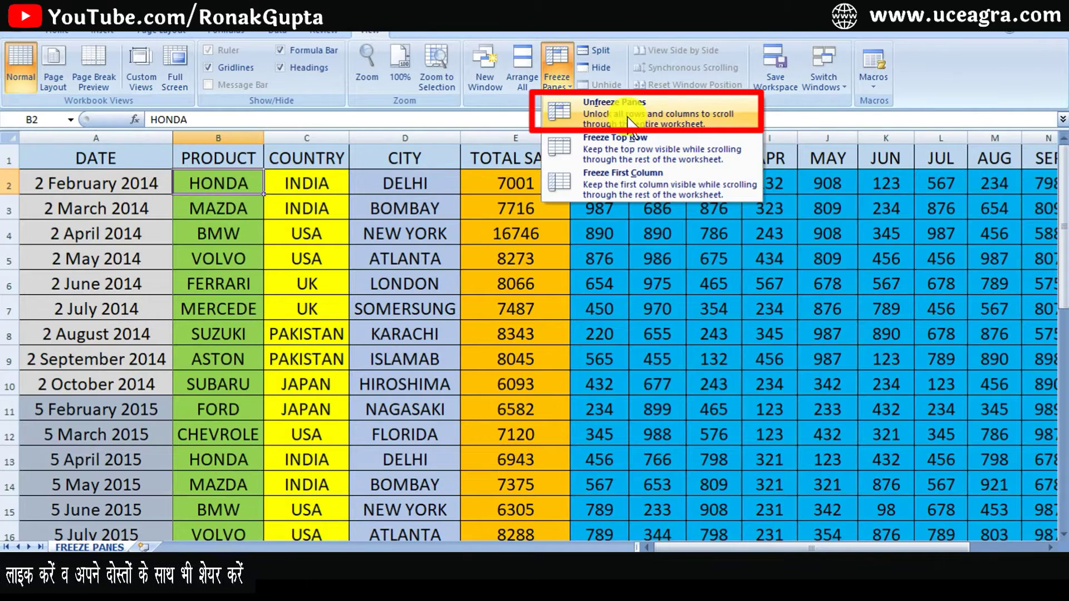
pyautogui.click(615, 106)
pyautogui.click(554, 91)
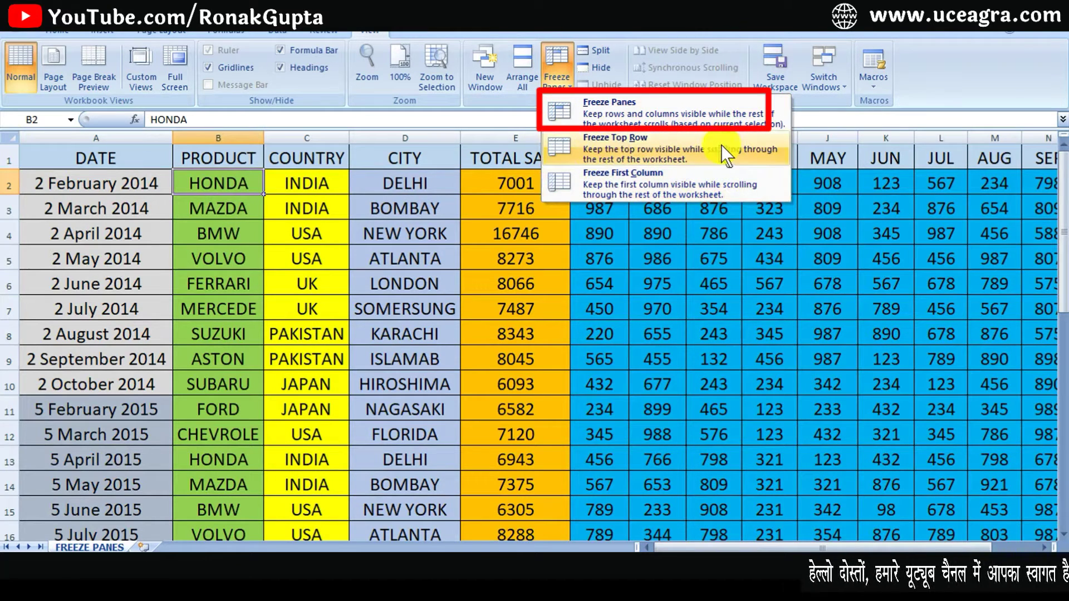
pyautogui.click(619, 120)
# Scroll down and move right to confirm the header row and DATE column stay fixed.
pyautogui.scroll(-3, 451, 360)
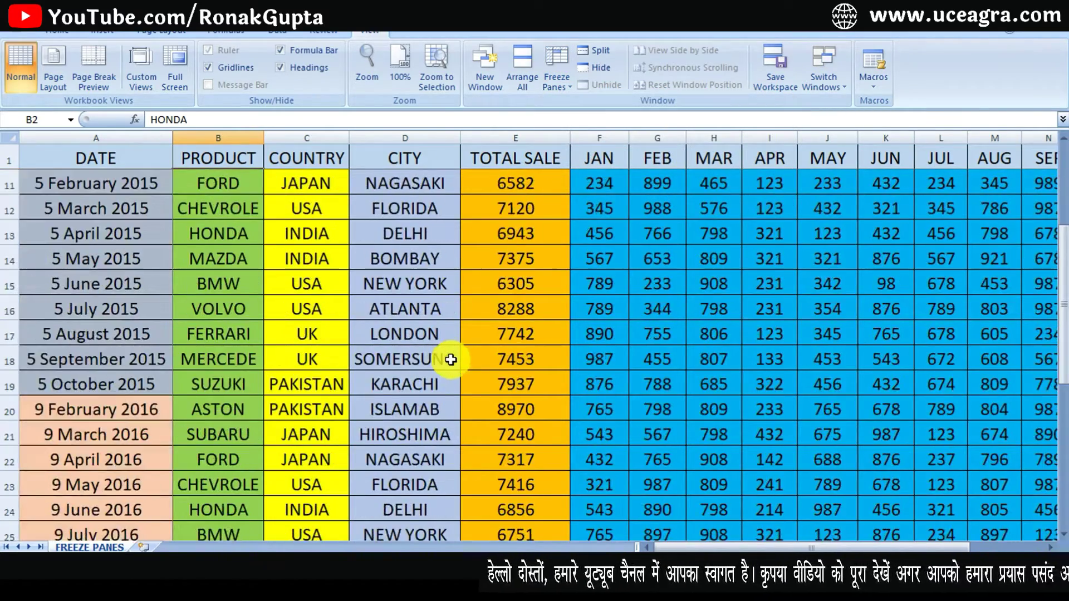
pyautogui.scroll(-3, 452, 360)
pyautogui.scroll(-3, 451, 360)
pyautogui.scroll(4, 451, 360)
pyautogui.scroll(5, 451, 360)
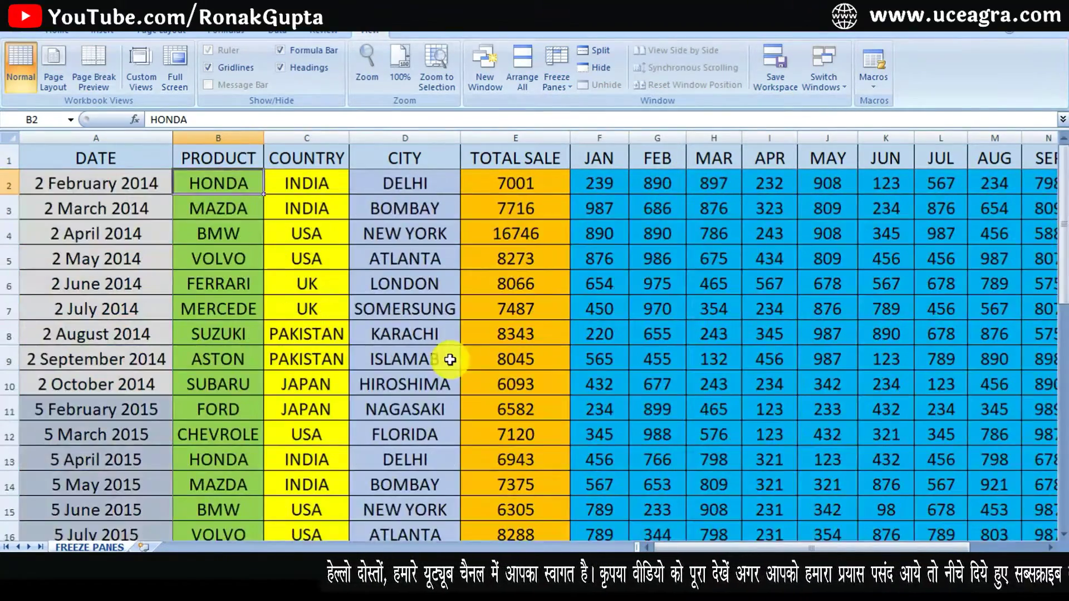
pyautogui.press('Right')
pyautogui.press('Right')
pyautogui.press('Right')
pyautogui.press('Right')
pyautogui.press('Right')
pyautogui.press('Right')
pyautogui.press('Right')
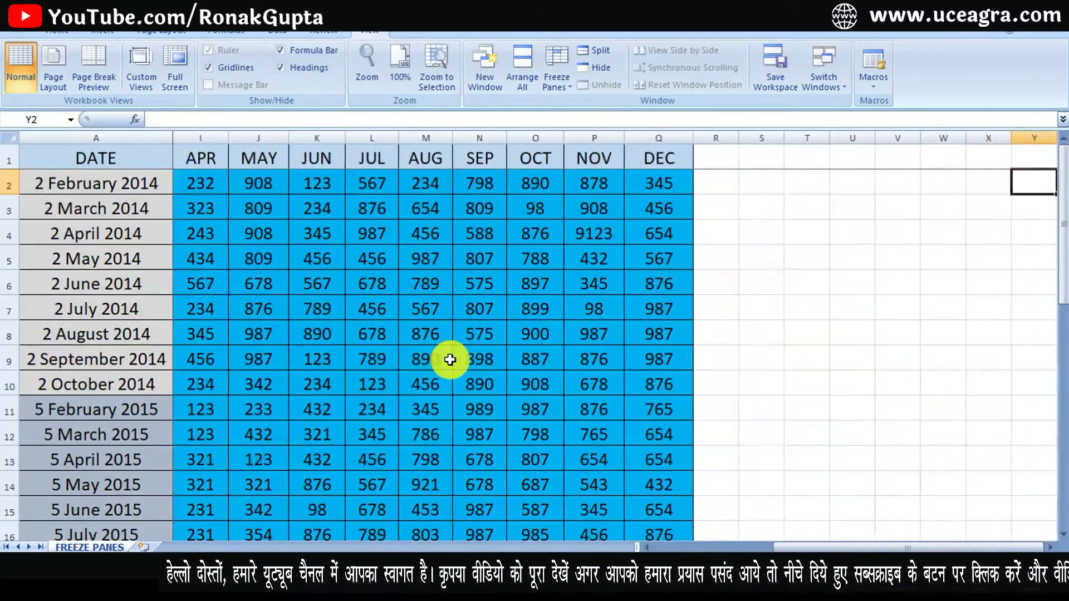
pyautogui.press('Left')
pyautogui.press('Left')
pyautogui.press('Left')
pyautogui.press('Left')
pyautogui.press('Left')
pyautogui.press('Left')
pyautogui.press('Left')
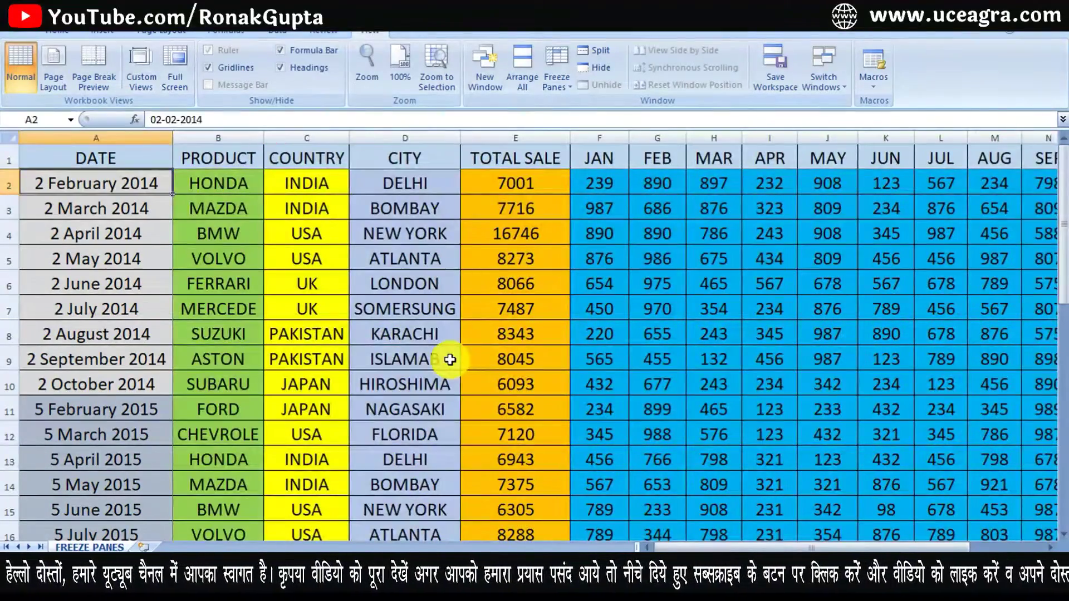
pyautogui.press('Up')
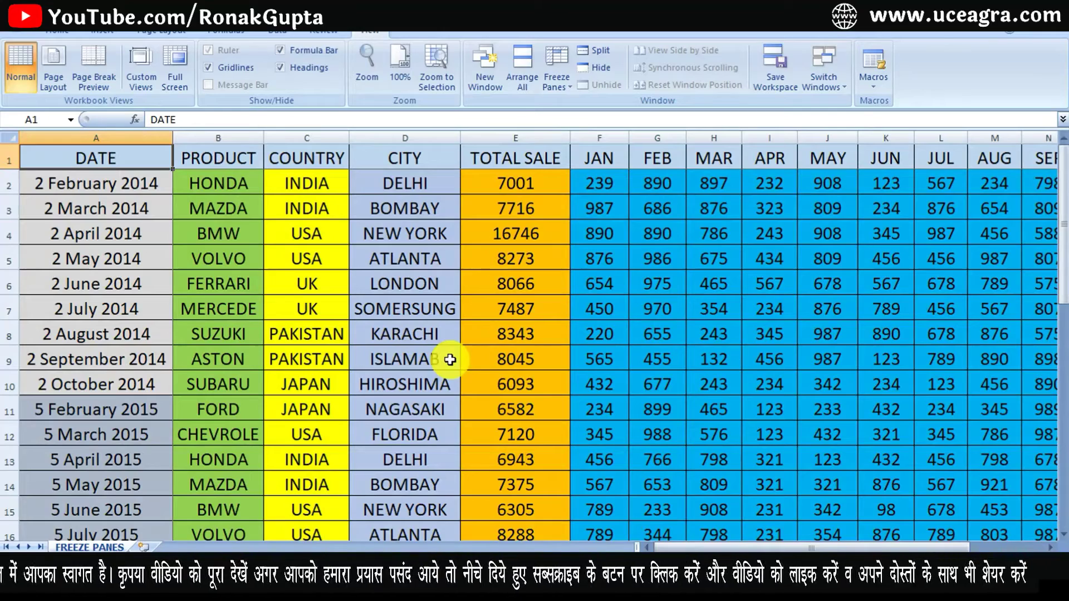